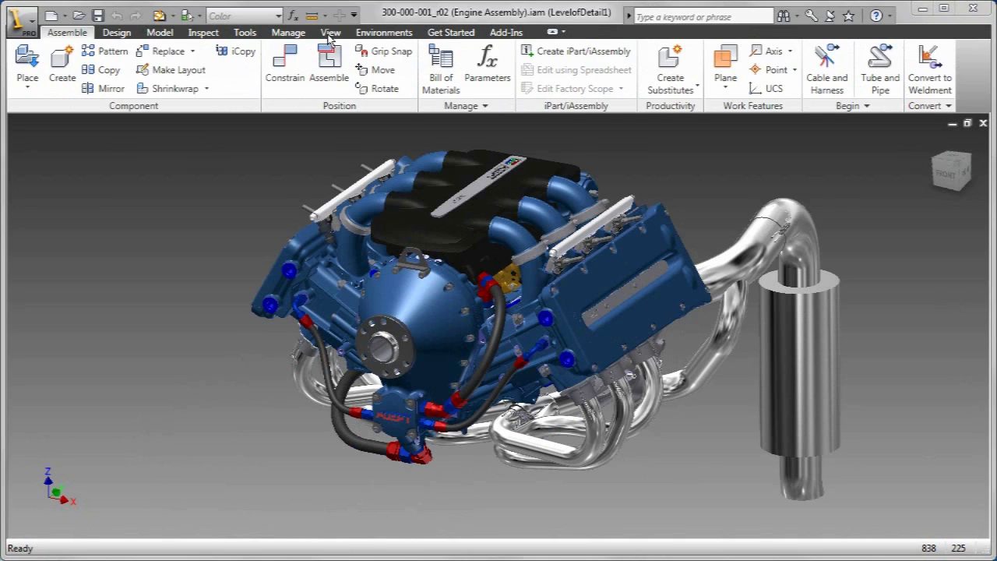
Turn on shadows, perspective projection and a grid ground plane, then return to the Home view.
left_click(330, 35)
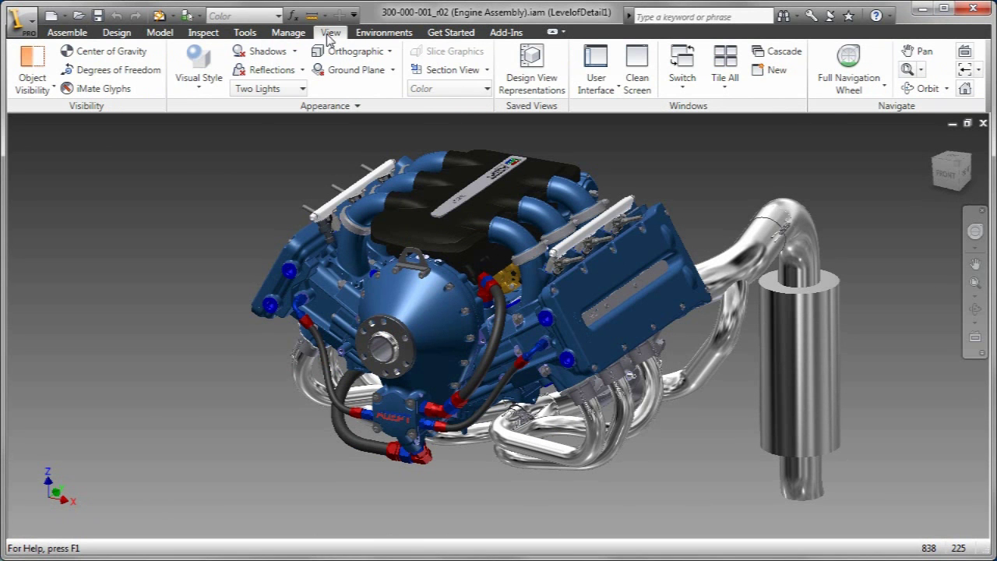
left_click(282, 55)
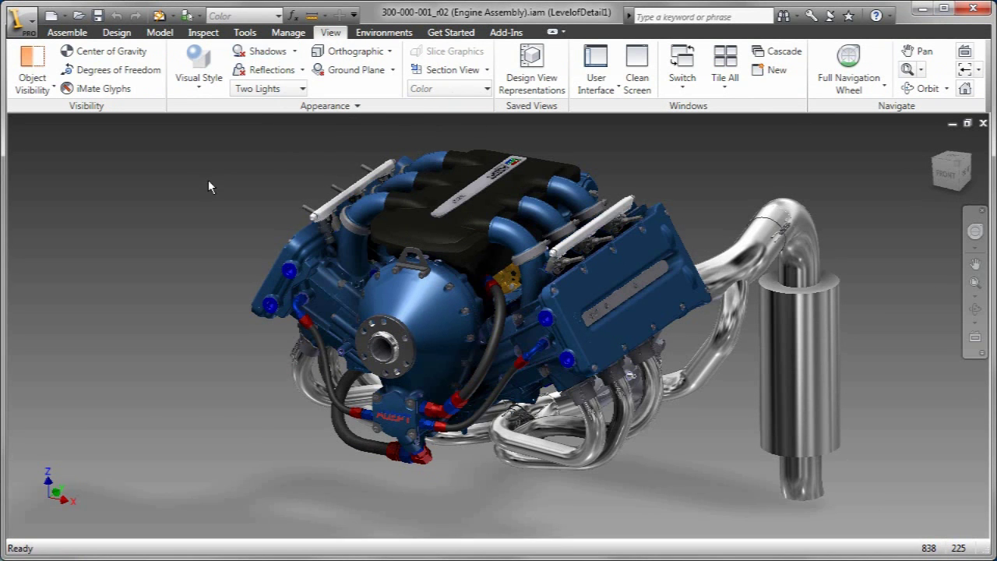
left_click(391, 52)
left_click(362, 166)
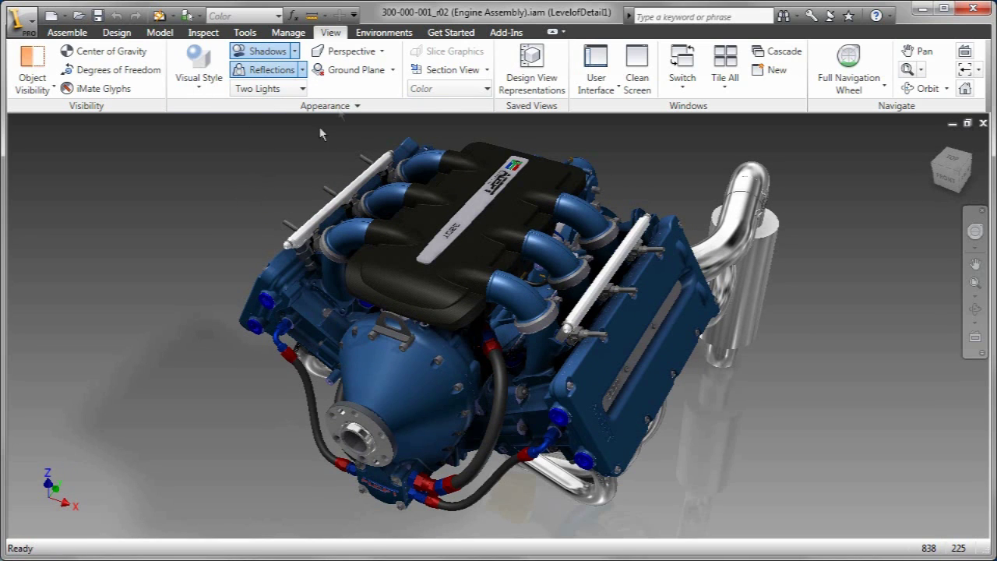
left_click(355, 72)
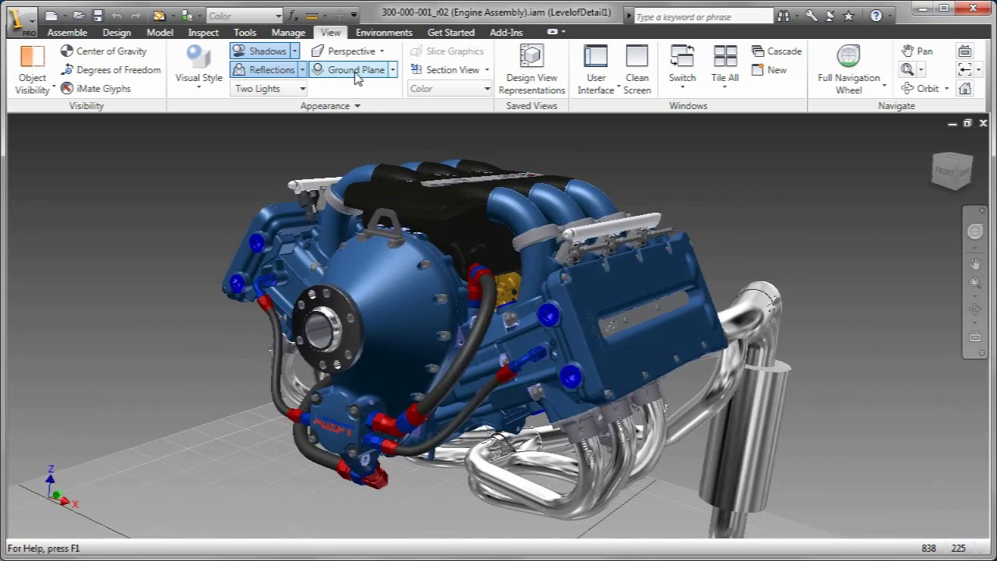
left_click(934, 143)
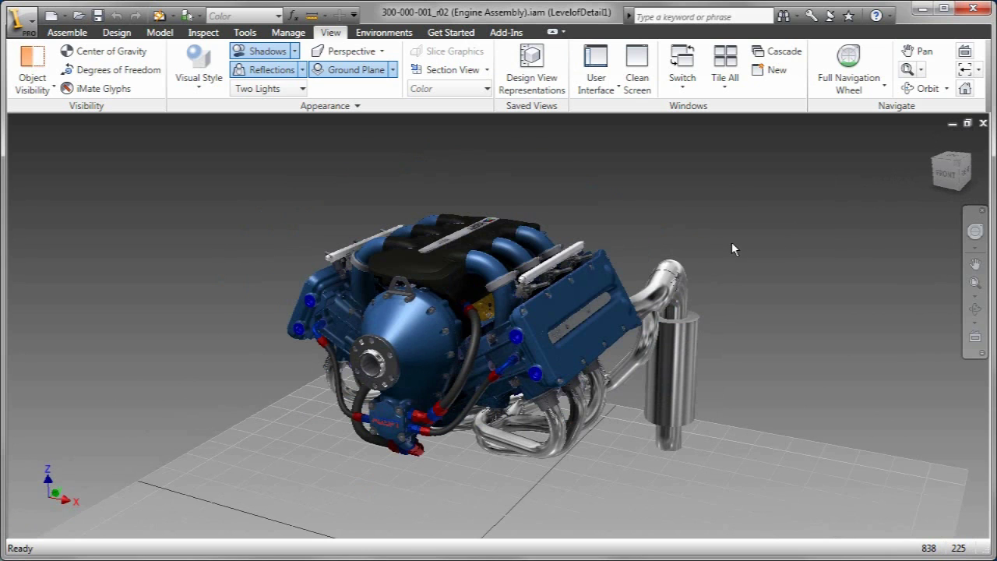
Cycle the engine through Realistic, Shaded with Edges, Shaded with Hidden Edges and Wireframe styles.
left_click(201, 90)
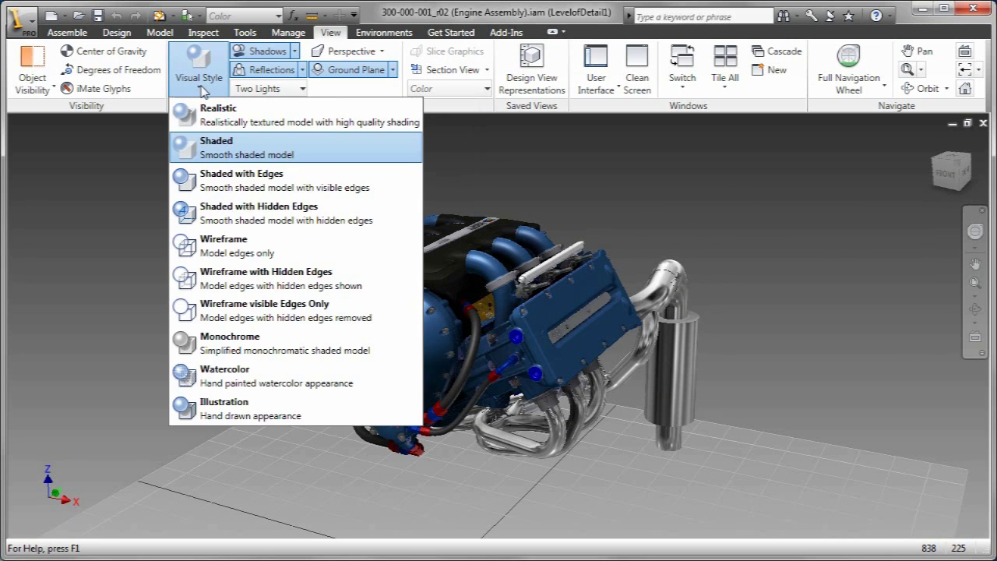
left_click(210, 114)
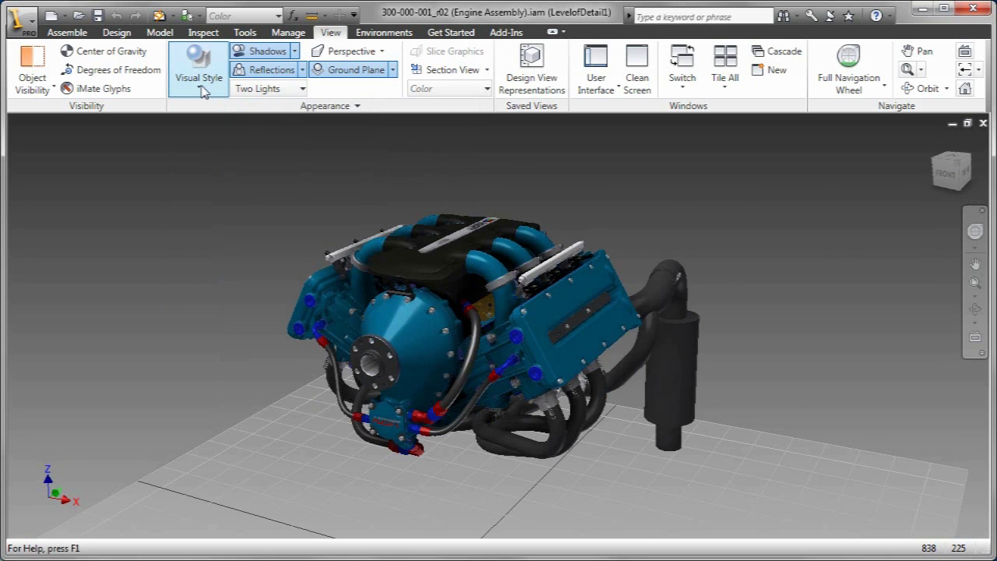
left_click(202, 91)
left_click(191, 180)
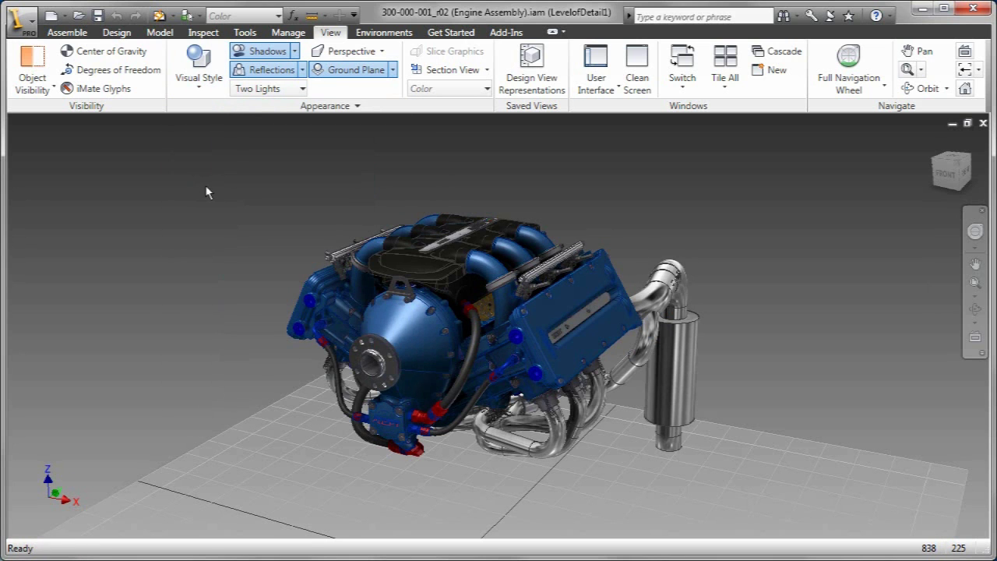
left_click(200, 87)
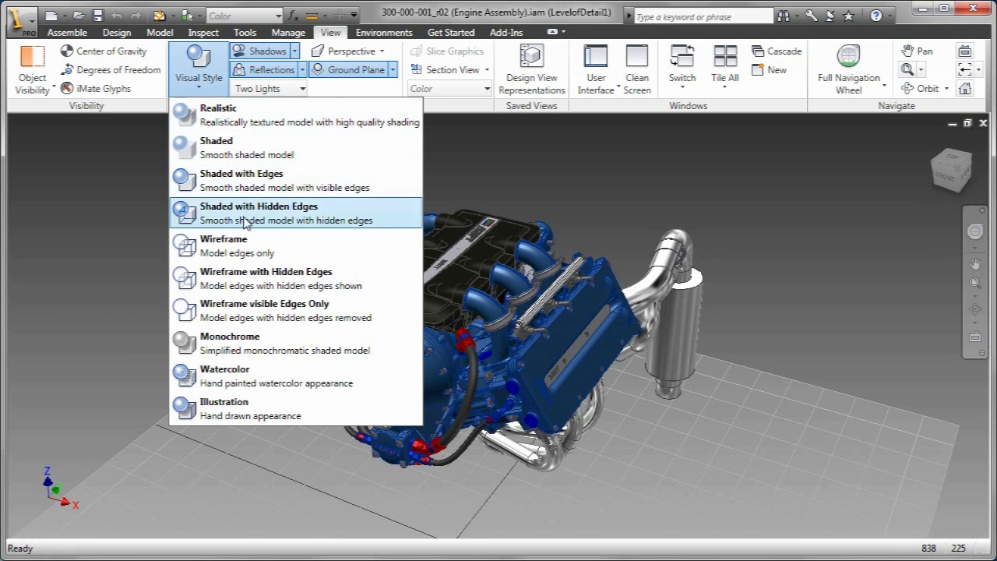
left_click(187, 211)
left_click(200, 84)
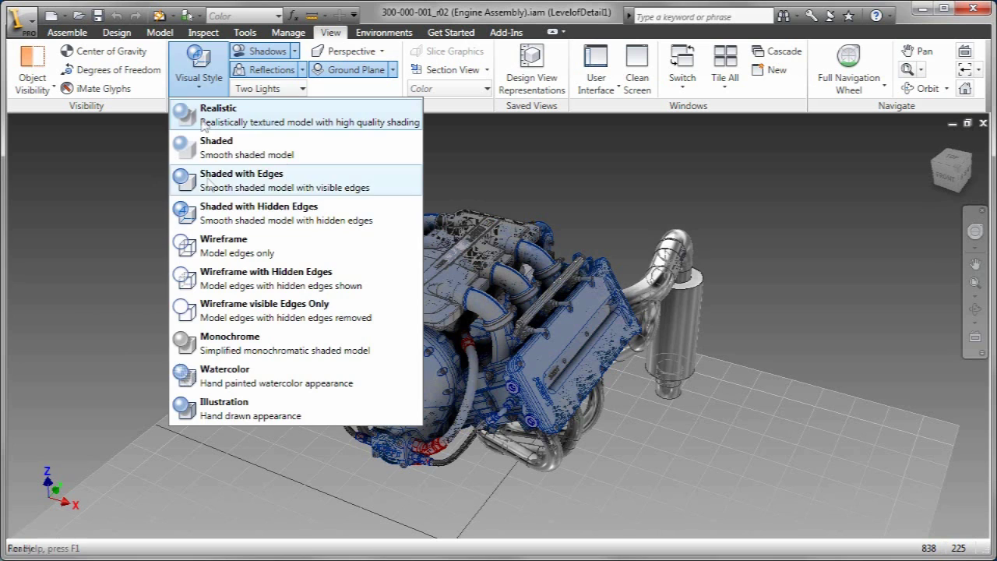
left_click(222, 251)
Try Wireframe with Hidden Edges, Wireframe with Visible Edges, Monochrome and Watercolor styles.
left_click(200, 92)
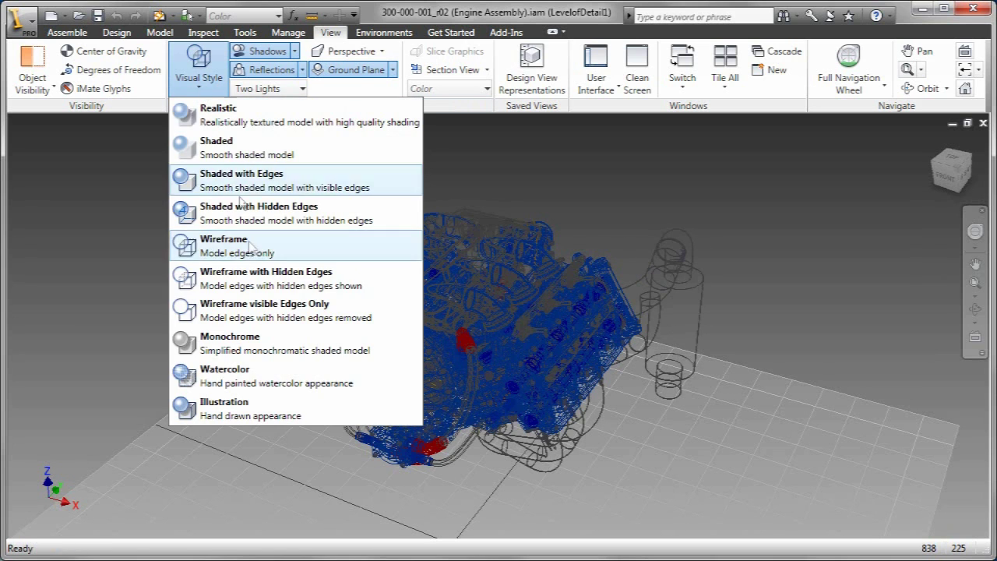
left_click(249, 275)
left_click(201, 91)
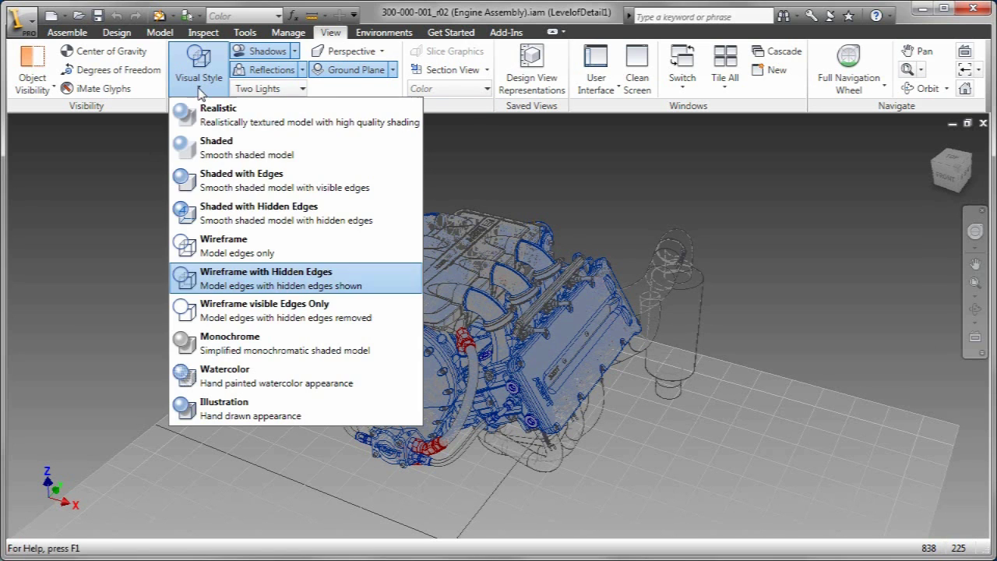
left_click(241, 299)
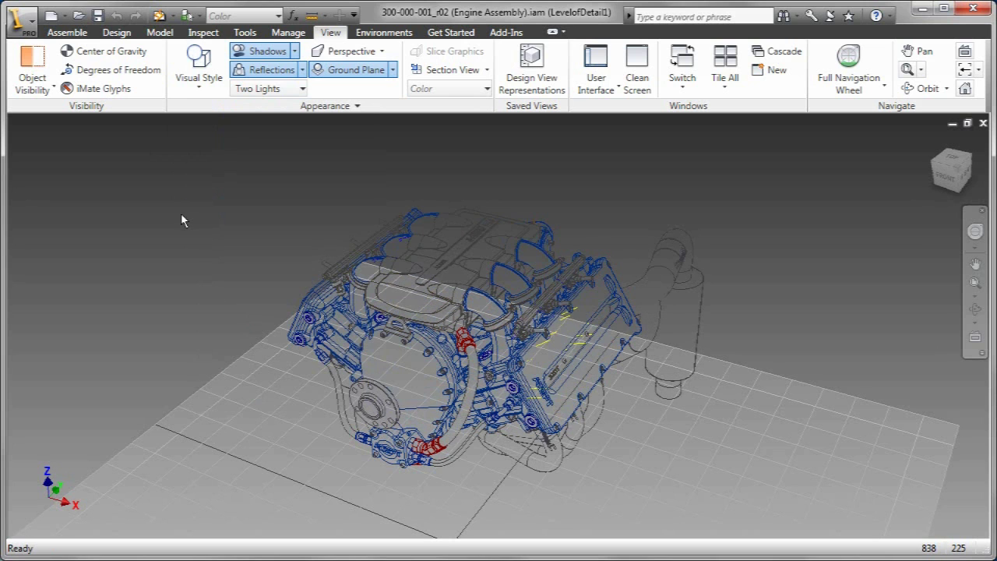
left_click(199, 86)
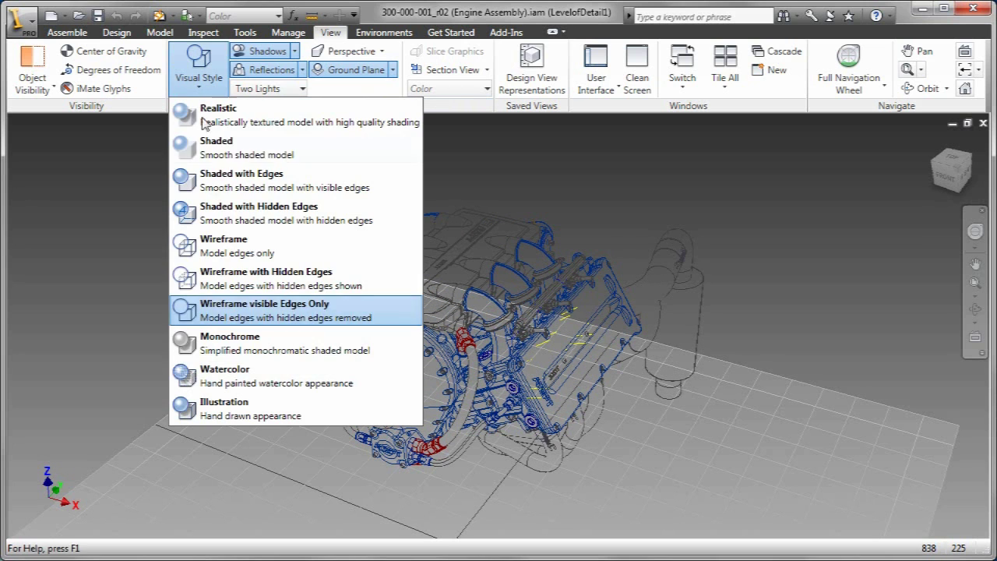
left_click(231, 349)
left_click(200, 90)
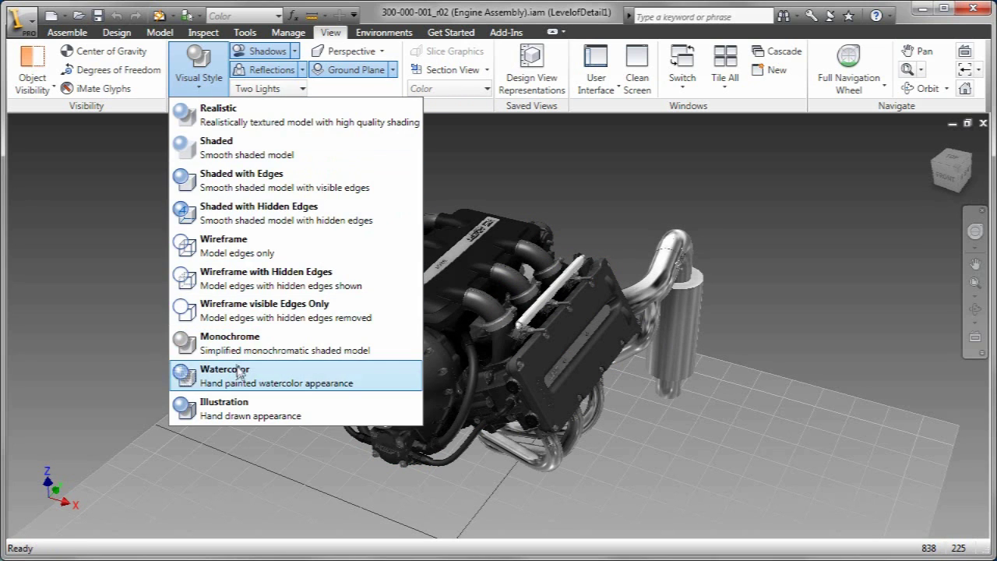
left_click(212, 378)
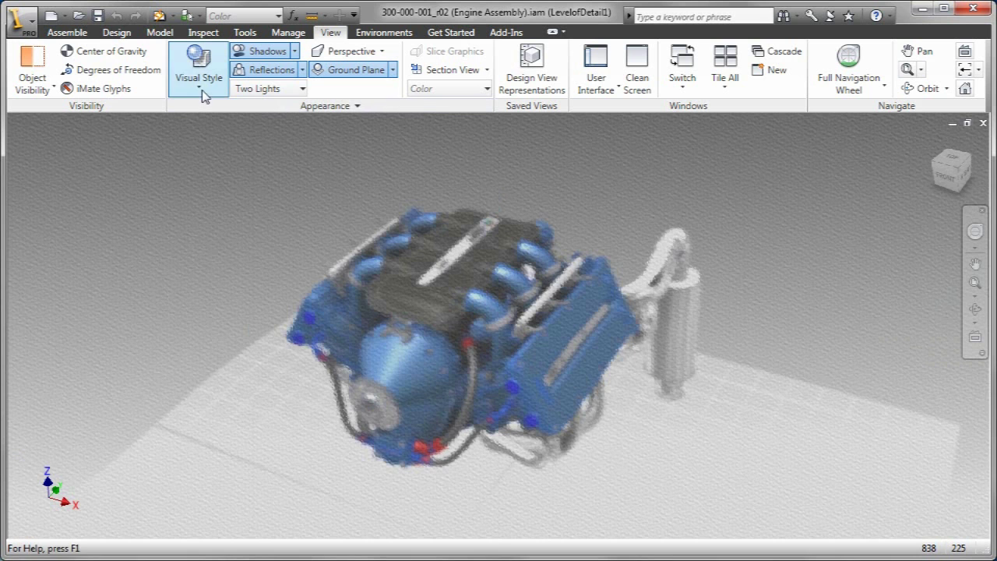
left_click(200, 85)
Apply the Illustration style, set selection priority to parts, and select the blue hose fitting.
left_click(209, 407)
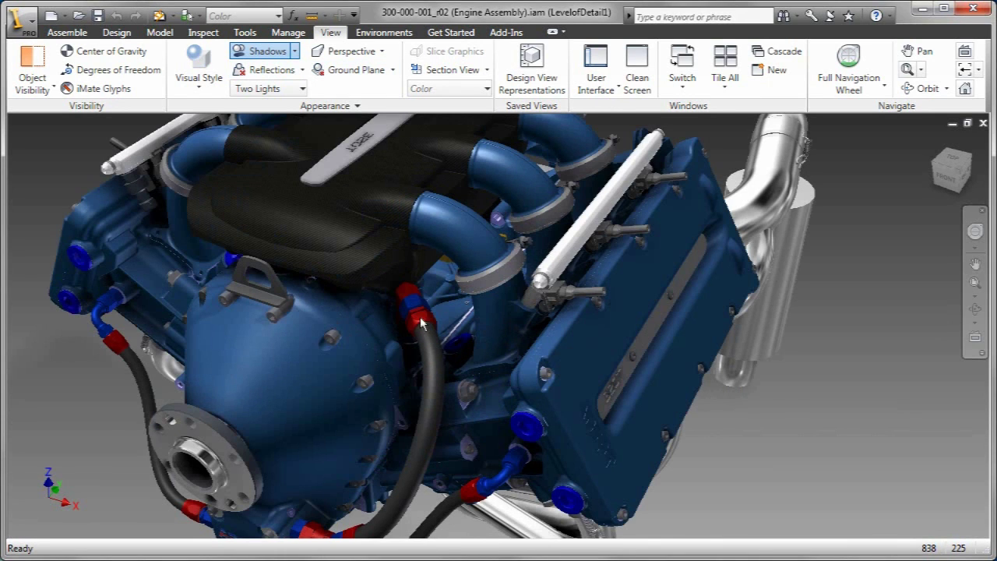
left_click(189, 15)
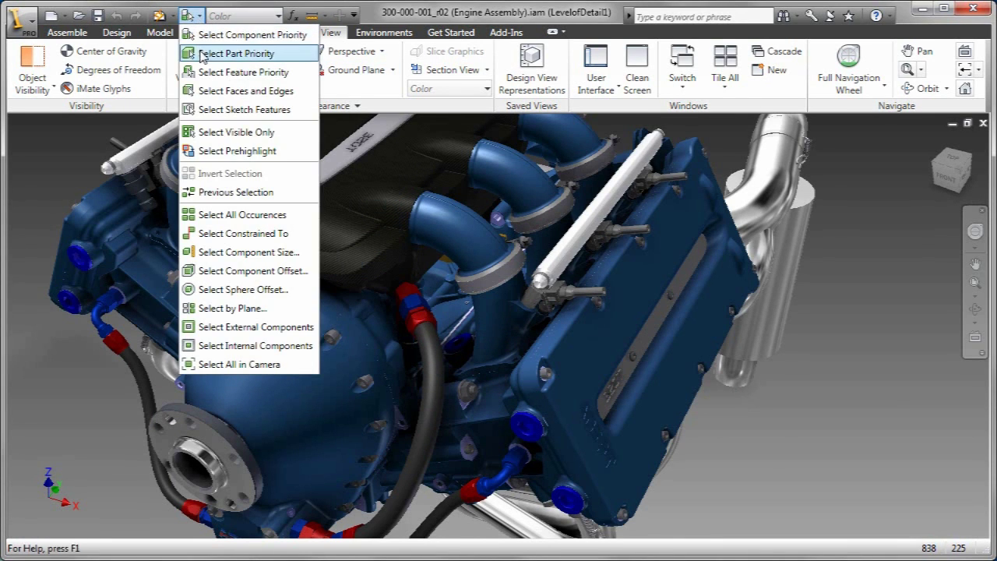
left_click(234, 51)
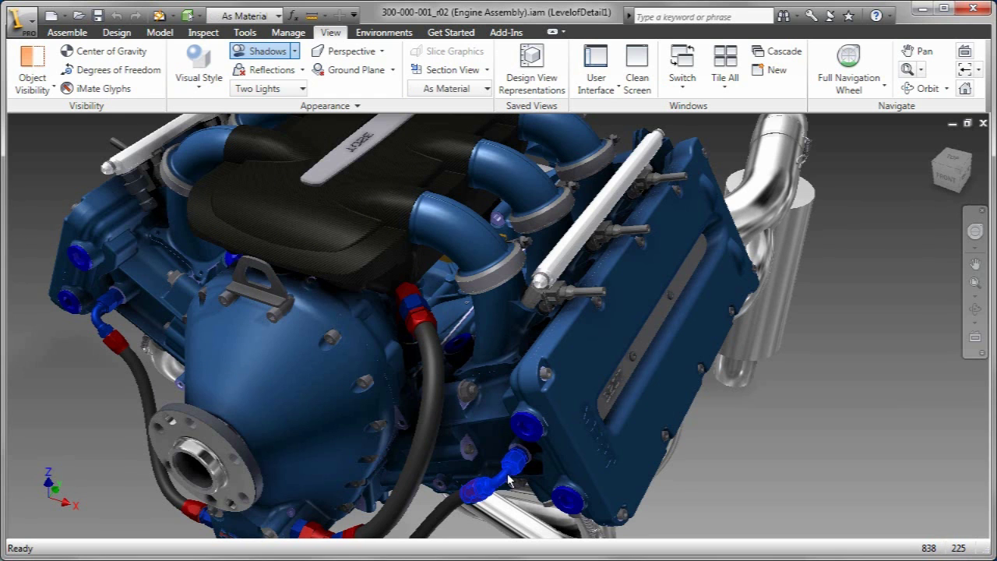
left_click(505, 472)
Create a new local colour style named Blue Anodized.
left_click(278, 15)
scroll(265, 140, "down", 1)
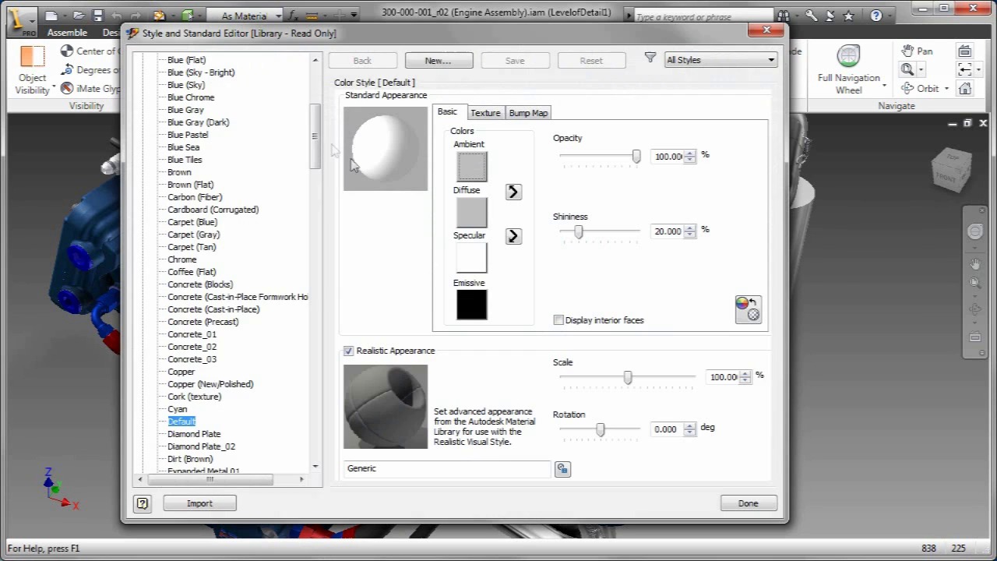
scroll(226, 233, "up", 10)
left_click(427, 62)
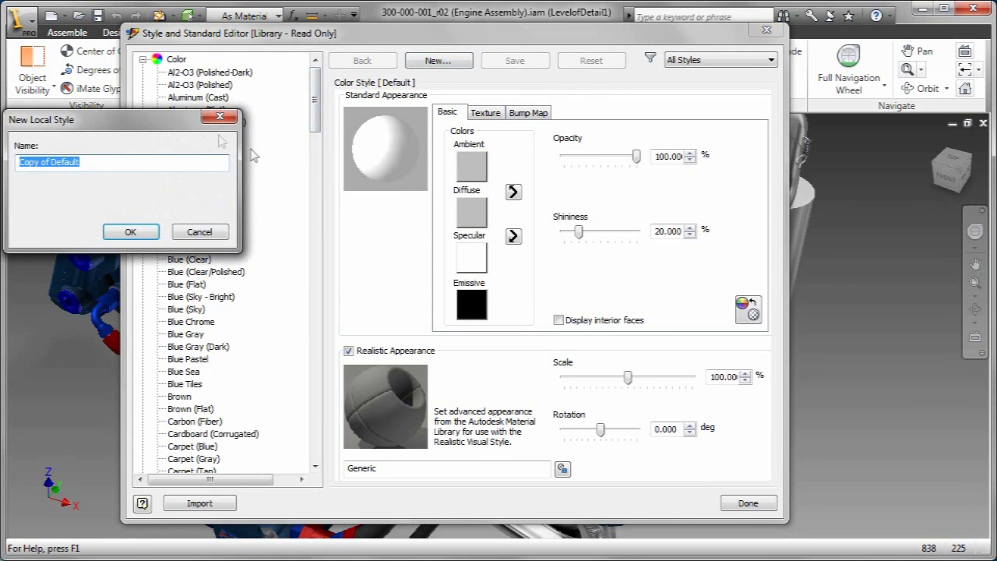
type("Blue Anodized")
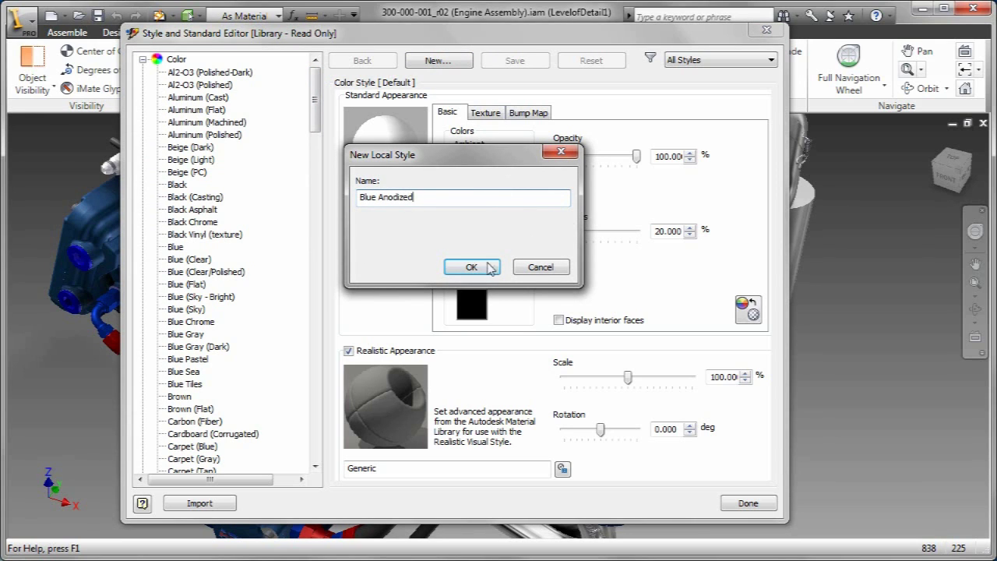
left_click(488, 267)
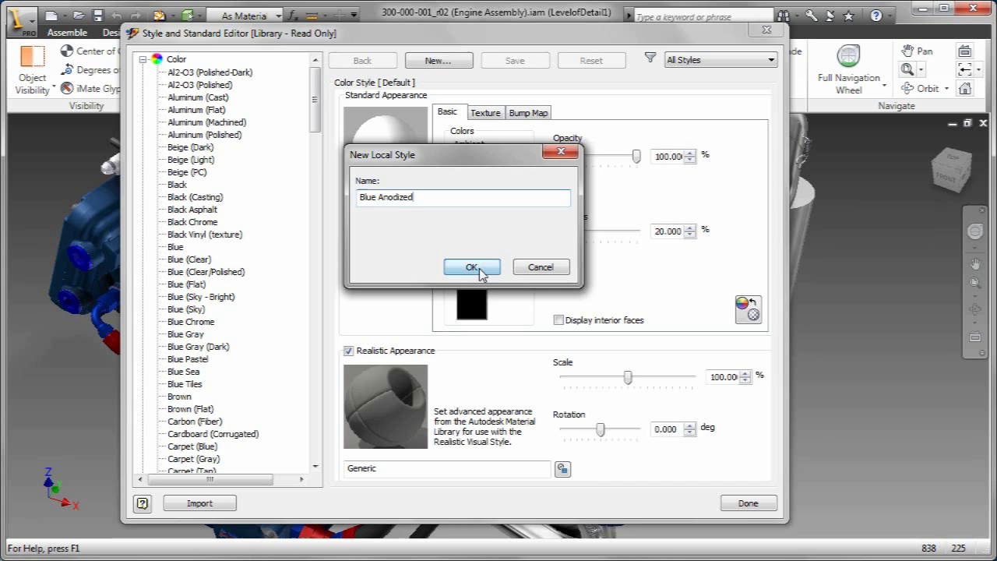
Base the style on the Anodized - Blue material, copy it to the standard colours, and save.
left_click(562, 469)
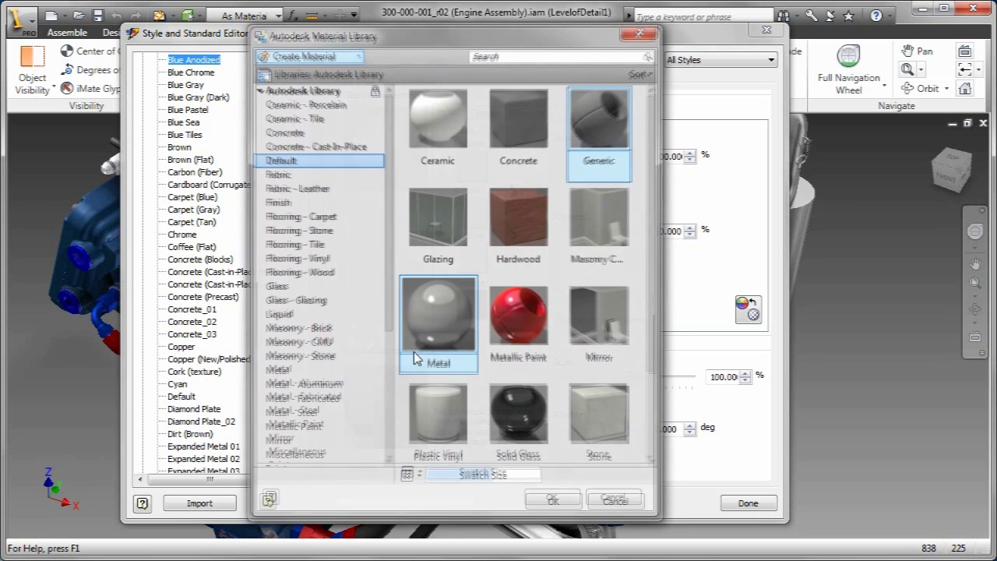
left_click(363, 384)
left_click(518, 118)
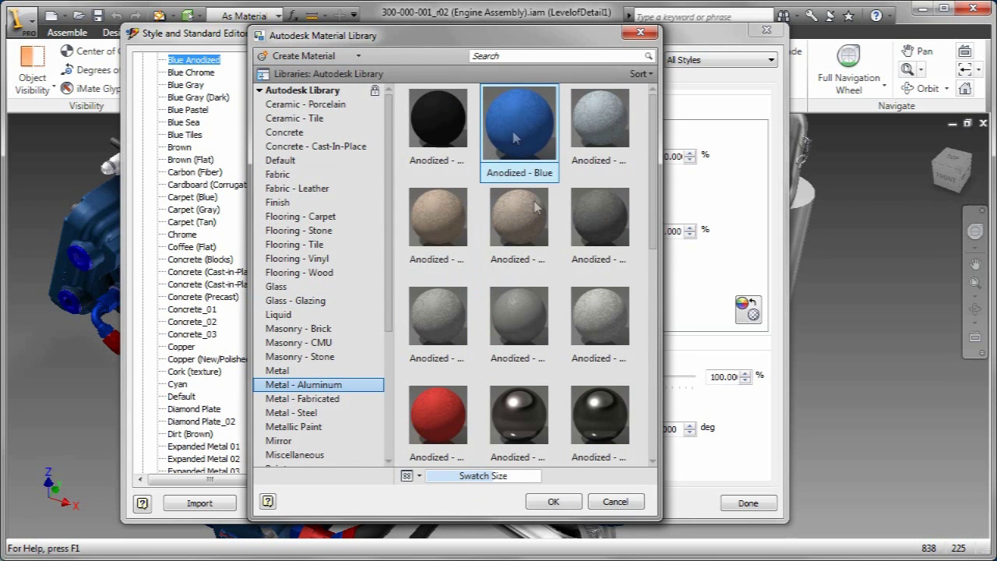
left_click(553, 501)
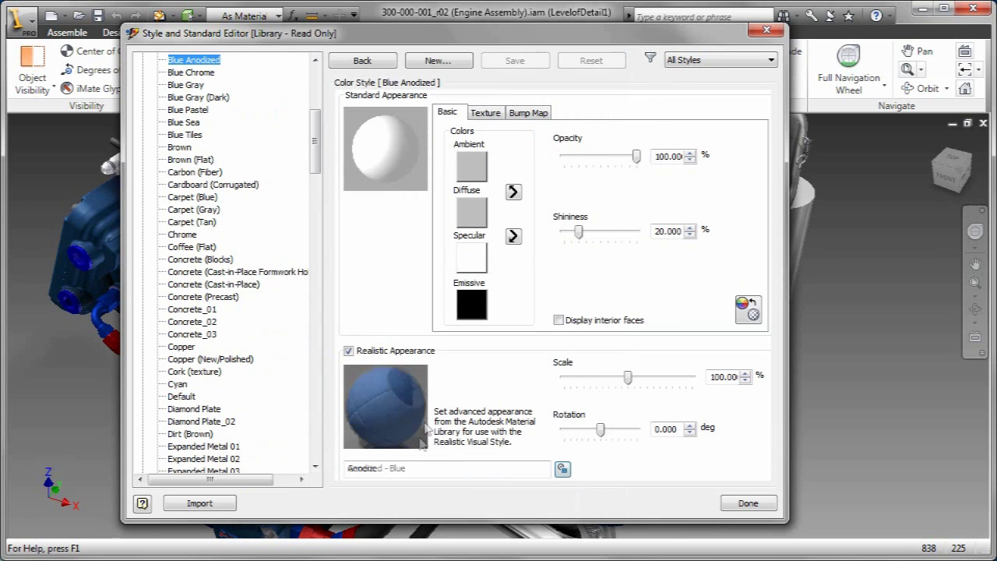
left_click(750, 312)
left_click(747, 503)
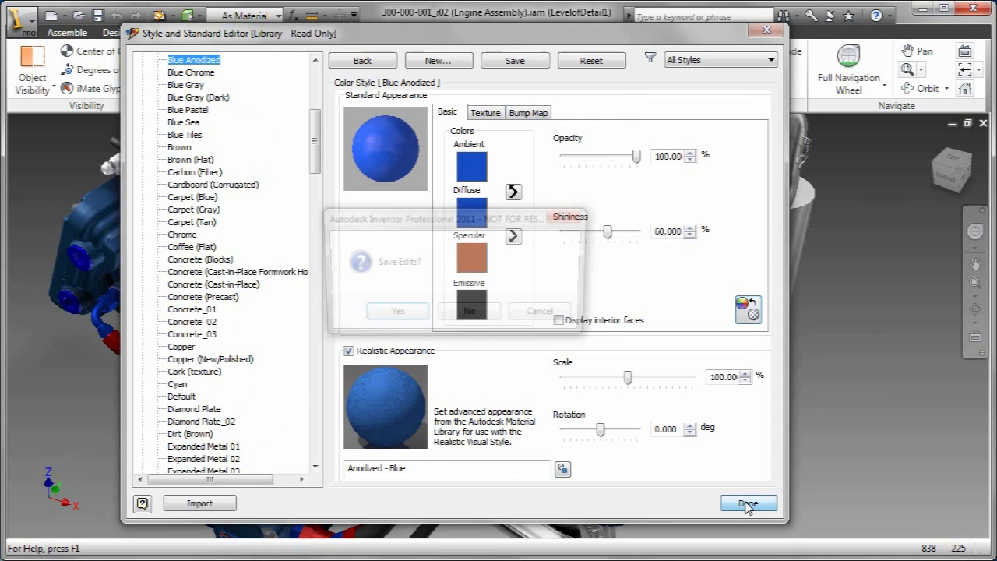
left_click(399, 318)
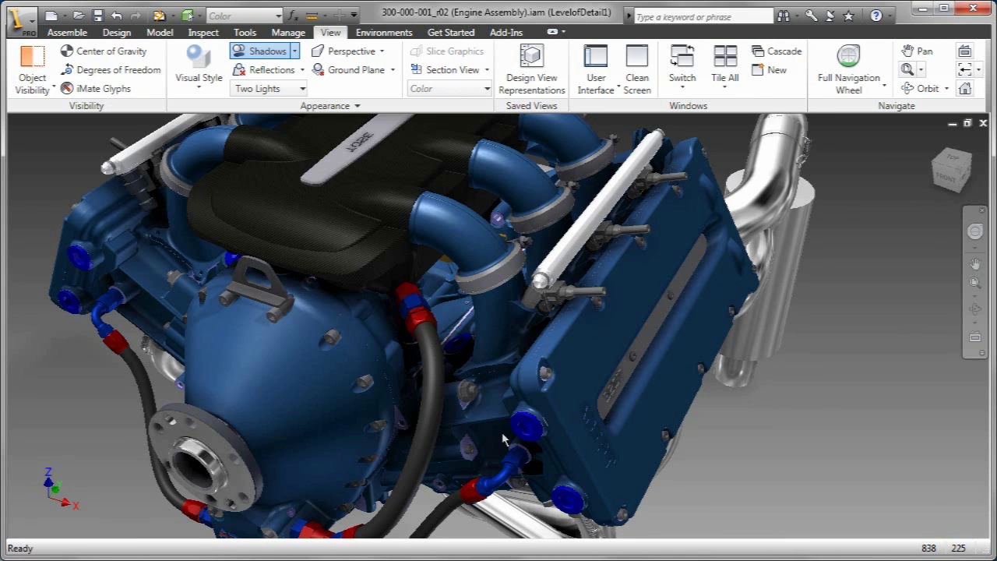
Colour the selected hose fitting Blue Anodized.
left_click(515, 472)
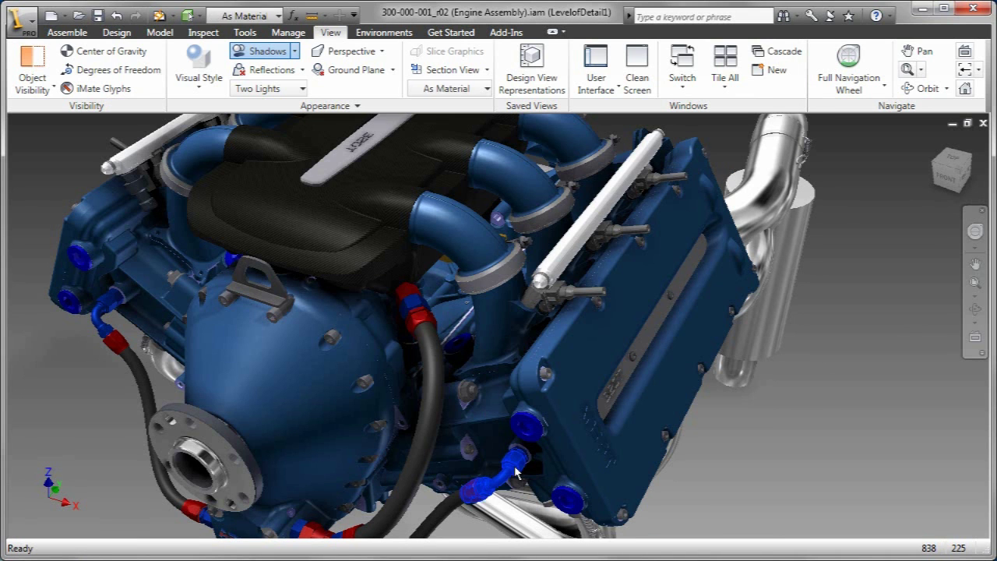
left_click(279, 16)
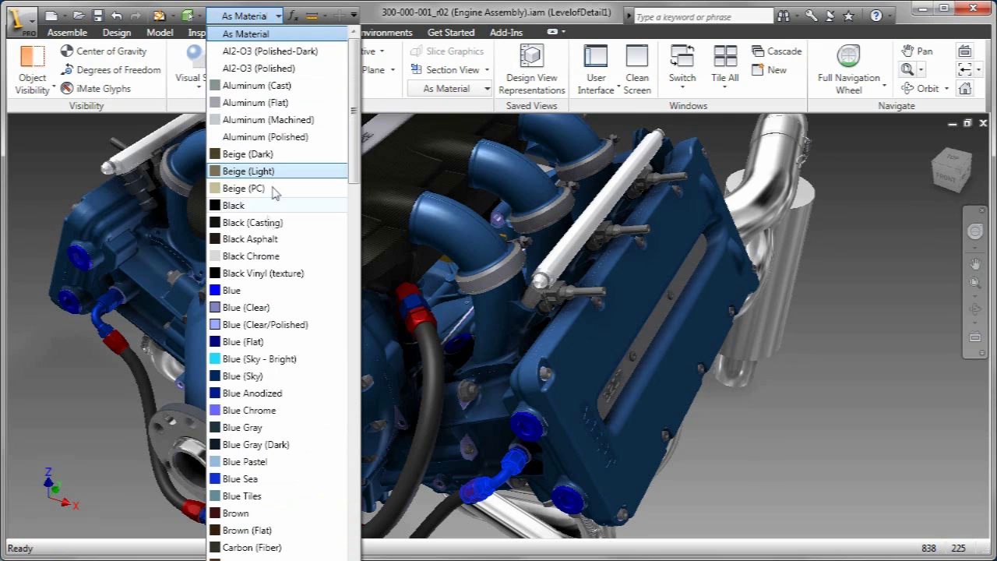
left_click(257, 393)
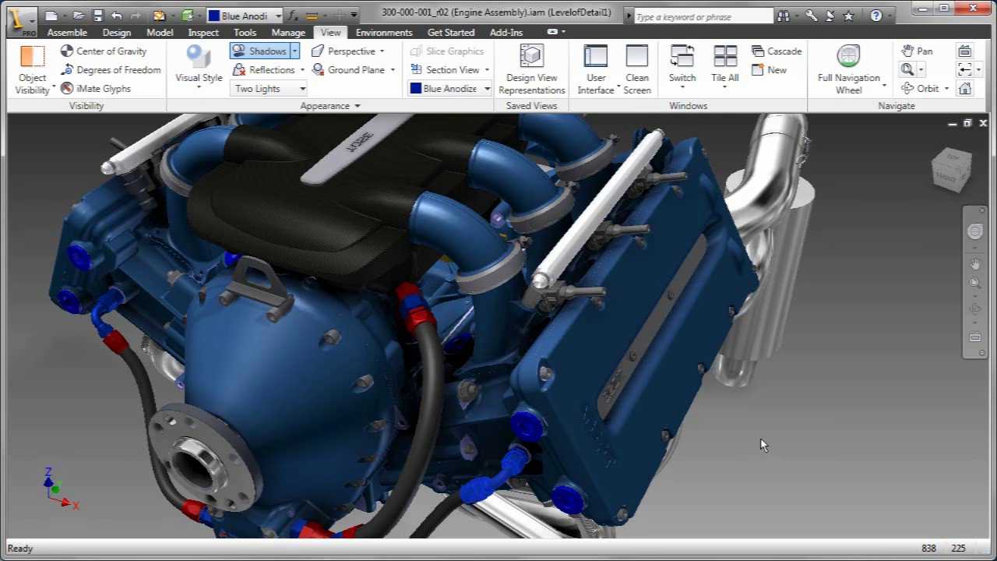
left_click(760, 445)
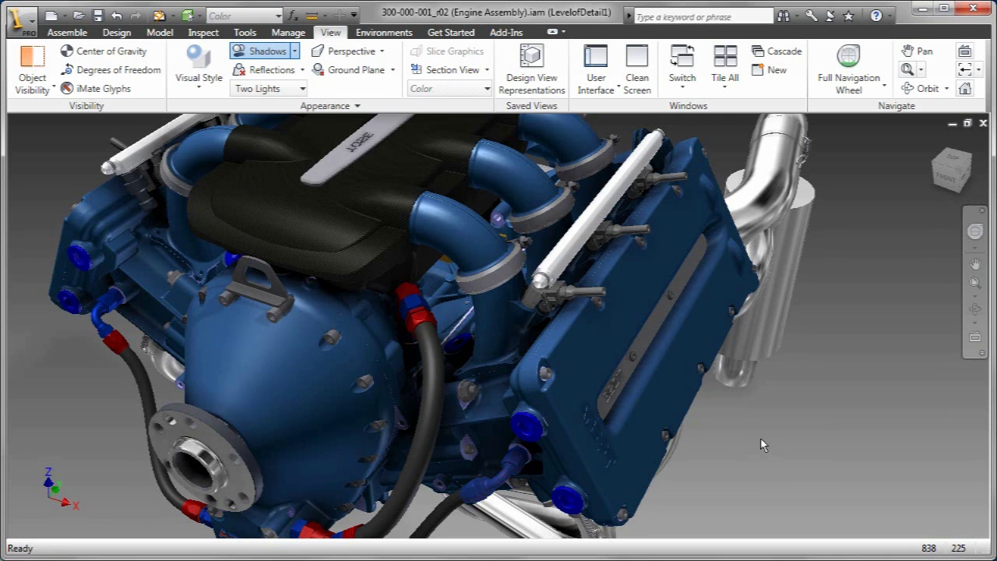
Give the black hose the Metal-Steel (Brushed) colour and zoom in to inspect it.
left_click(428, 434)
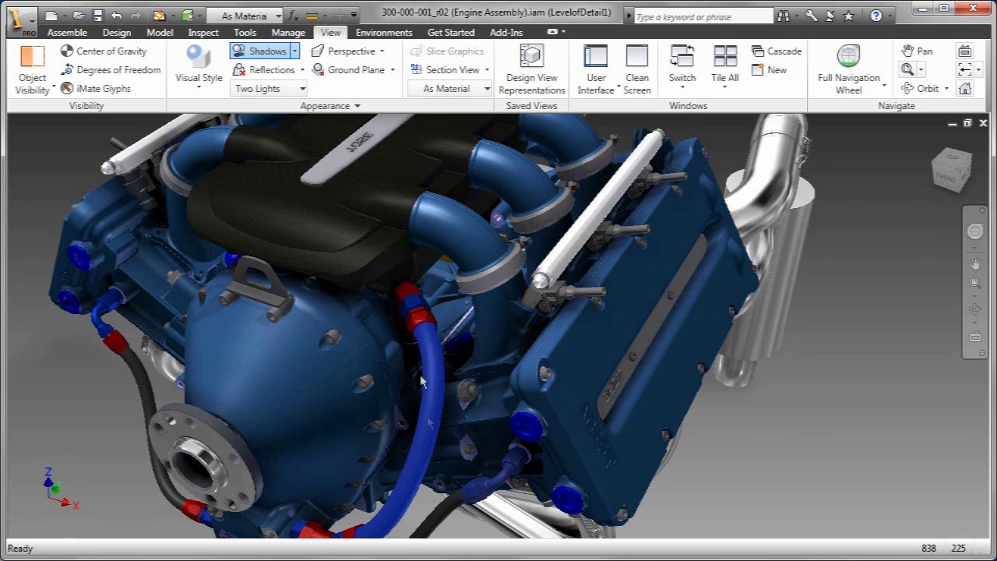
left_click(278, 16)
left_click_drag(353, 99, 364, 387)
left_click(261, 350)
left_click(712, 441)
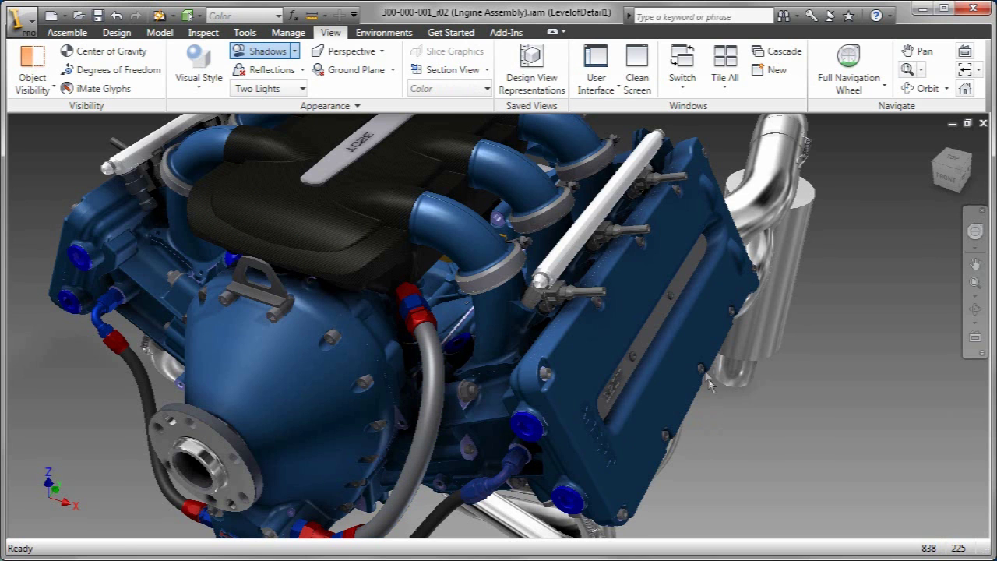
key("F3")
left_click_drag(616, 300, 616, 316)
key("Escape")
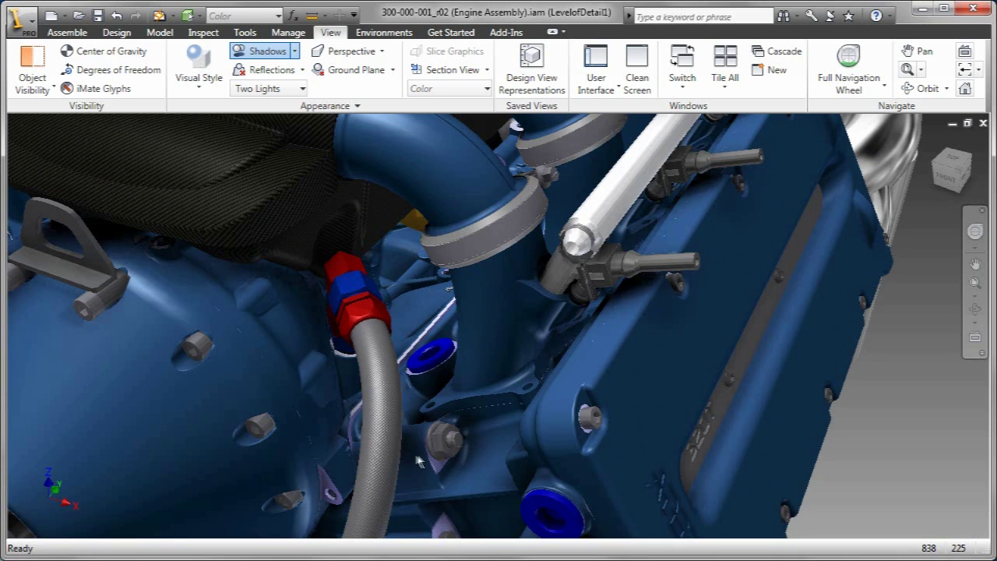
key("F6")
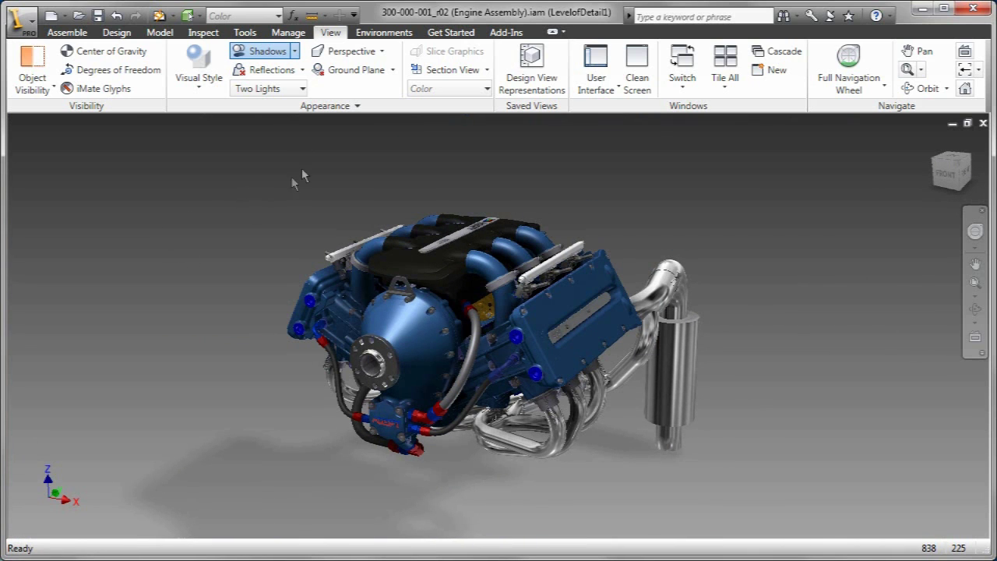
Open the Two Lights style settings and raise the overall and first-light brightness.
left_click(303, 90)
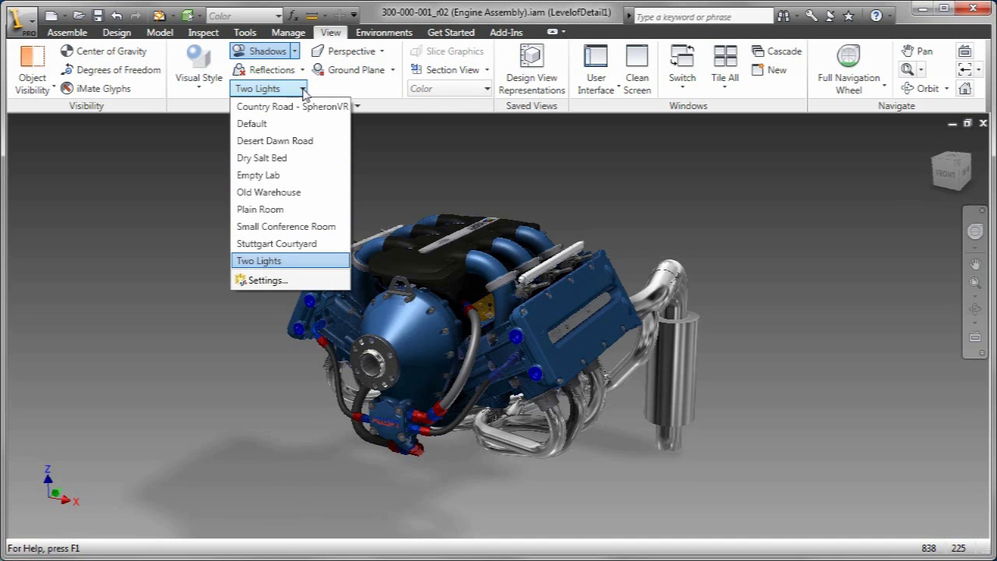
left_click(288, 280)
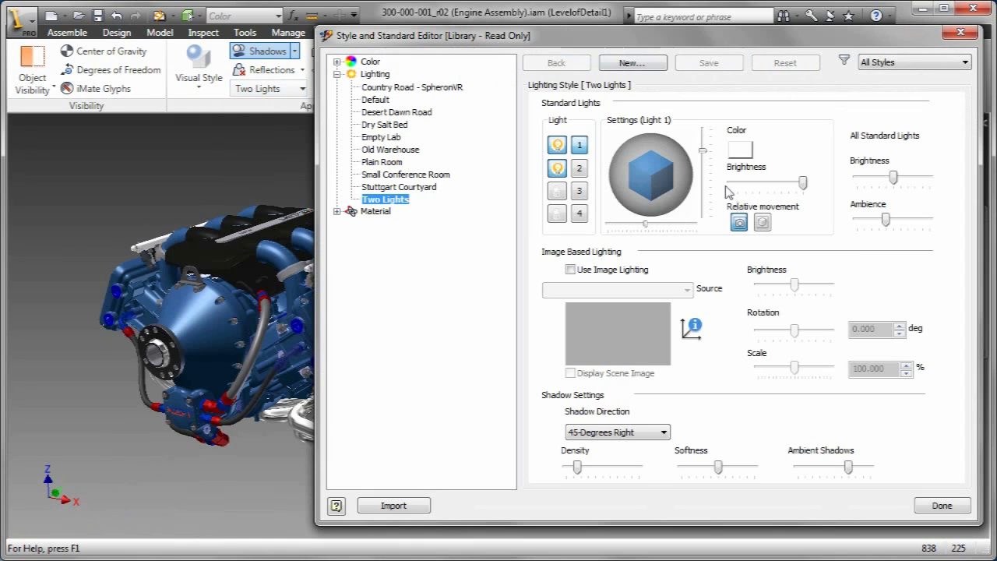
left_click_drag(895, 178, 902, 178)
left_click_drag(804, 187, 832, 196)
left_click(578, 168)
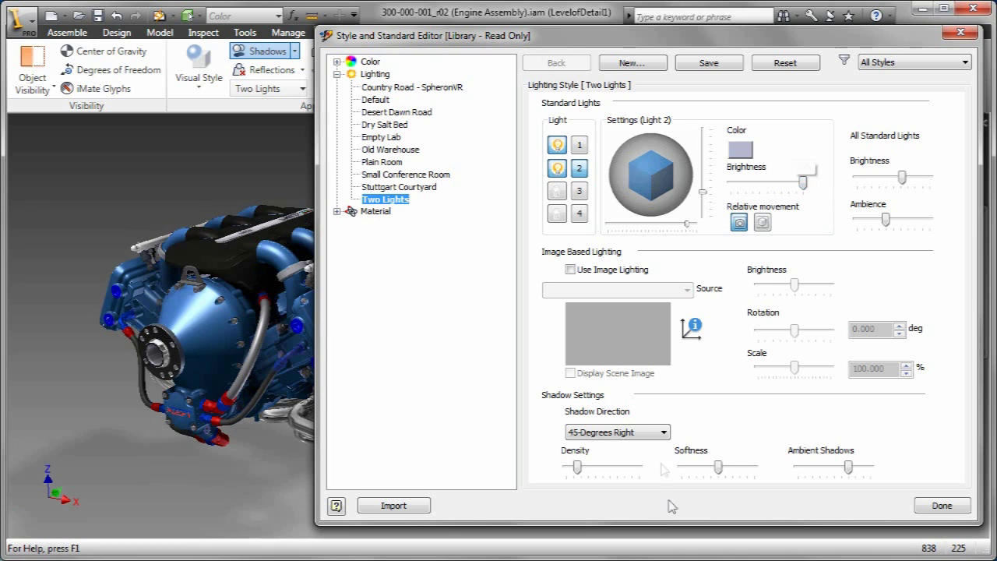
Set shadow direction to Above and adjust the density, softness and ambient shadow sliders.
left_click(663, 433)
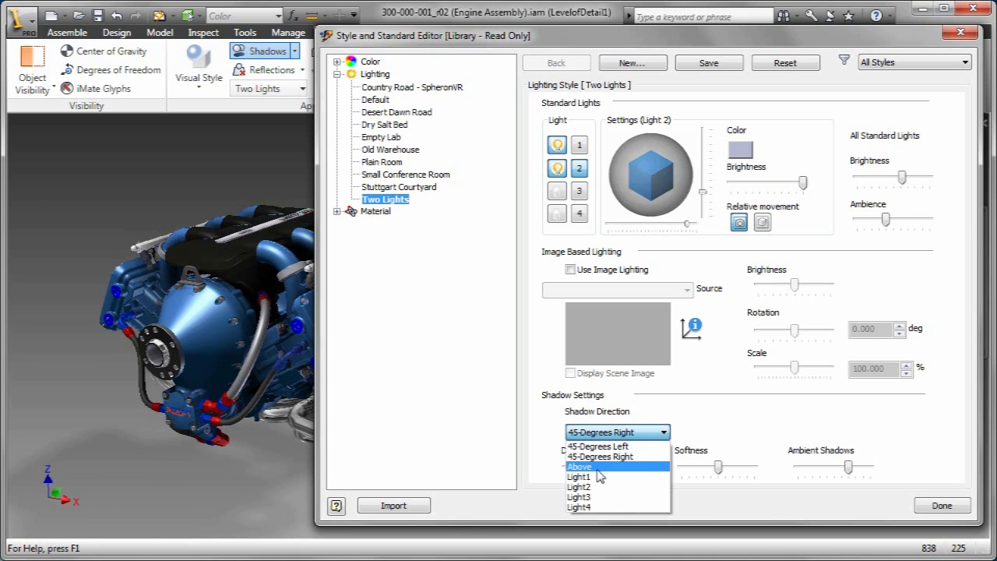
left_click(600, 473)
mouse_move(577, 468)
left_mouse_down()
mouse_move(608, 469)
mouse_move(589, 471)
left_mouse_up()
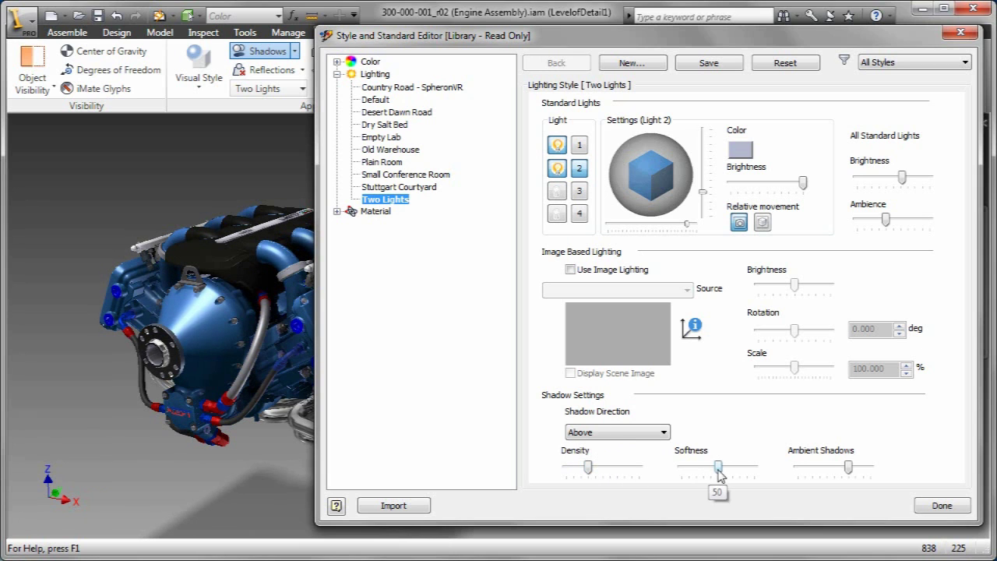
left_click_drag(718, 468, 721, 468)
mouse_move(849, 467)
left_mouse_down()
mouse_move(837, 468)
mouse_move(860, 476)
left_mouse_up()
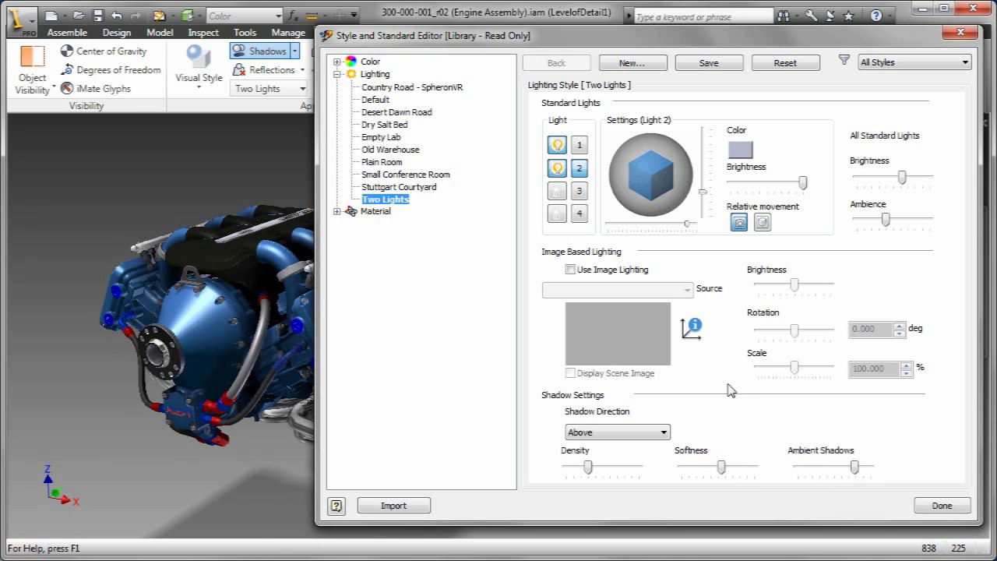
Enable image lighting with the Country Road source and display the scene image.
left_click(571, 271)
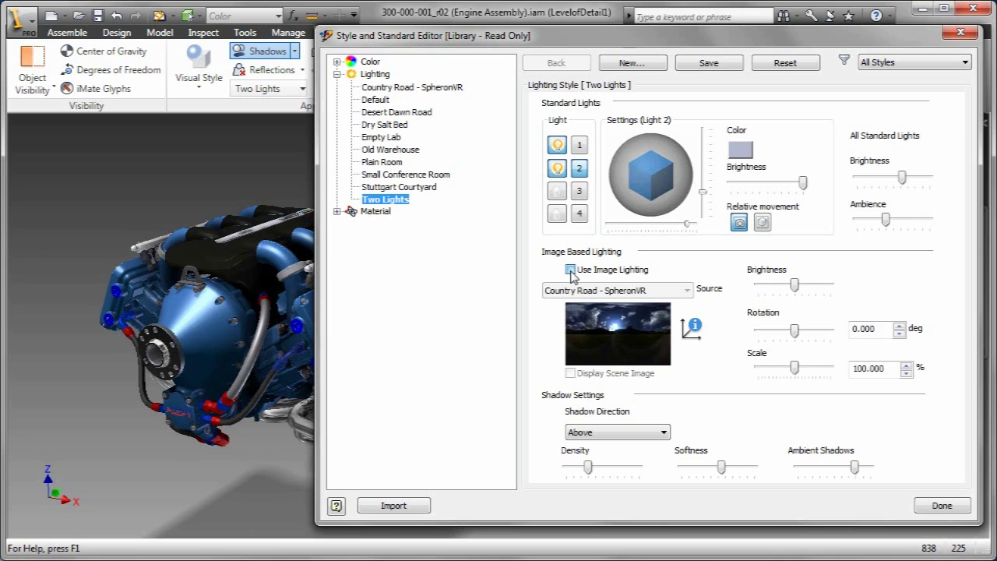
left_click(689, 290)
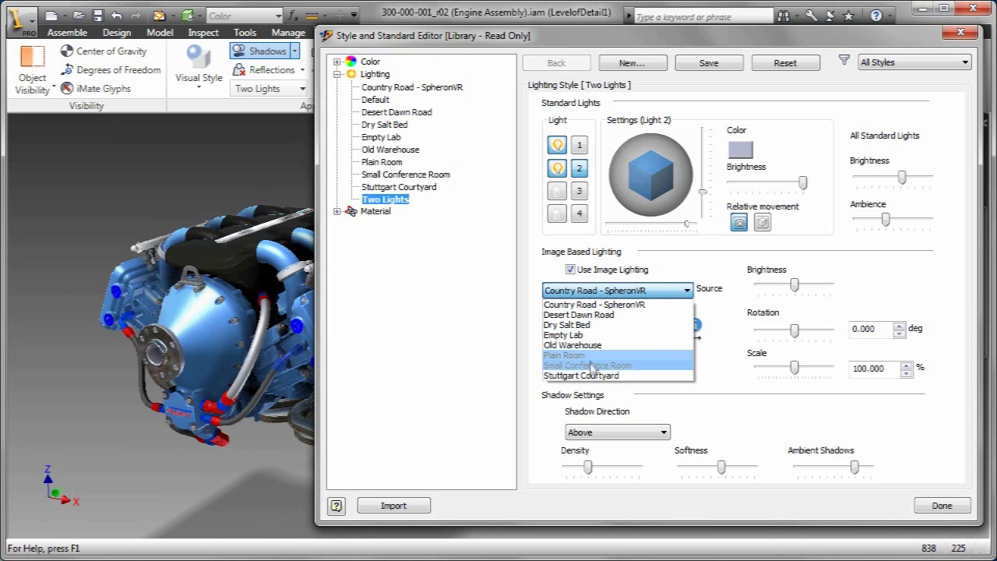
left_click(713, 377)
left_click(571, 373)
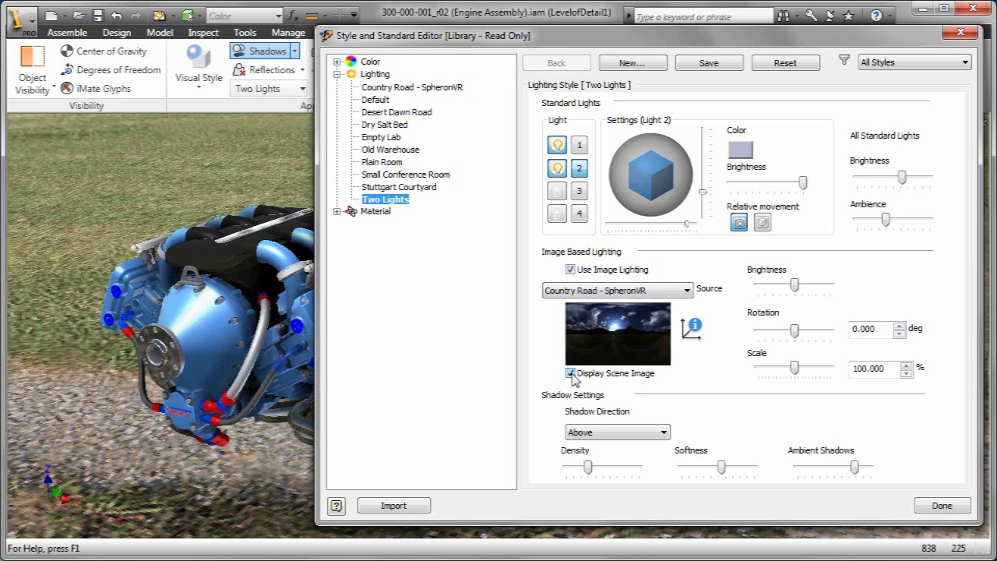
Try Desert Dawn Road and Dry Salt Bed, then settle on Old Warehouse and finish editing.
left_click(689, 290)
left_click(632, 317)
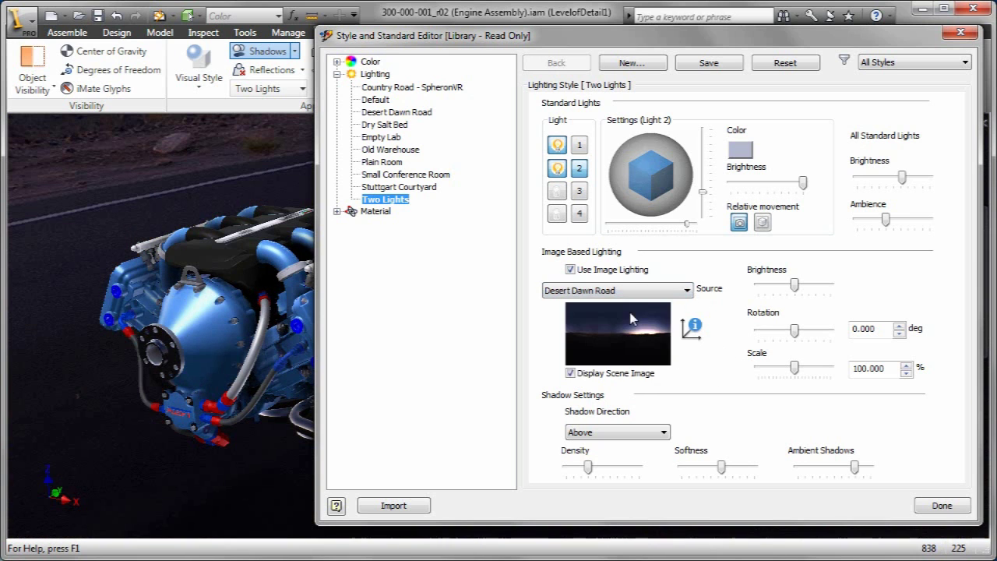
left_click(689, 291)
left_click(591, 327)
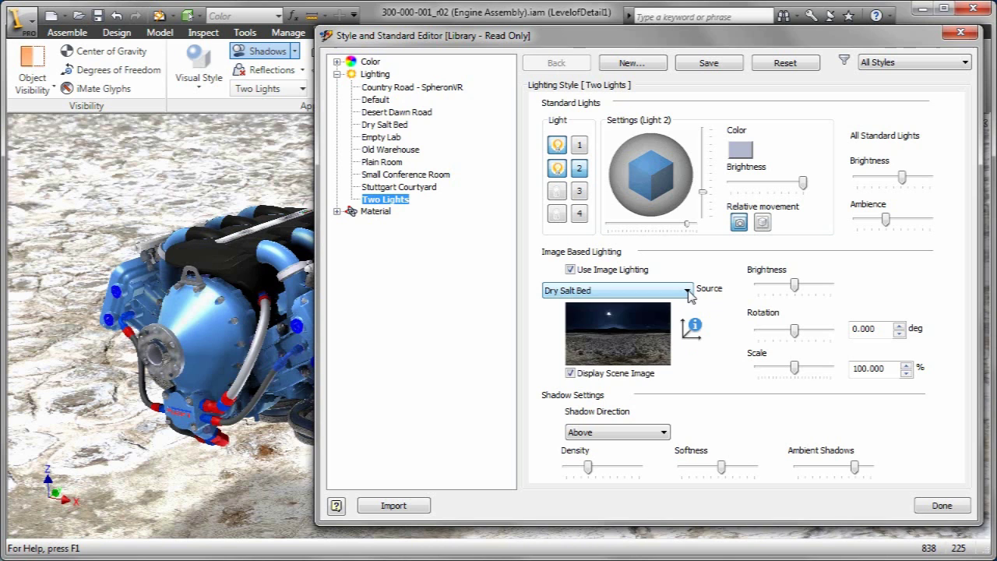
left_click(687, 291)
left_click(612, 345)
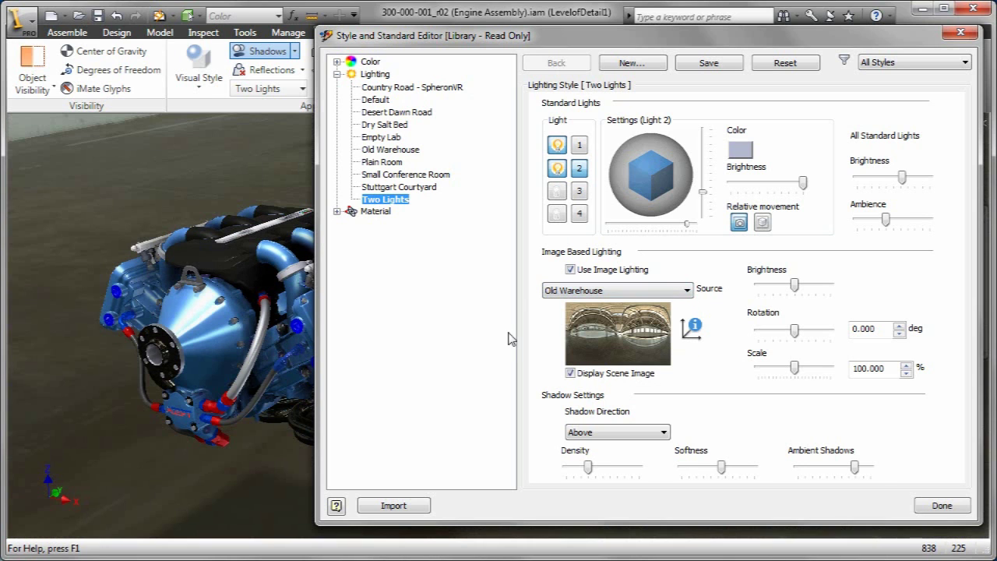
left_click(939, 506)
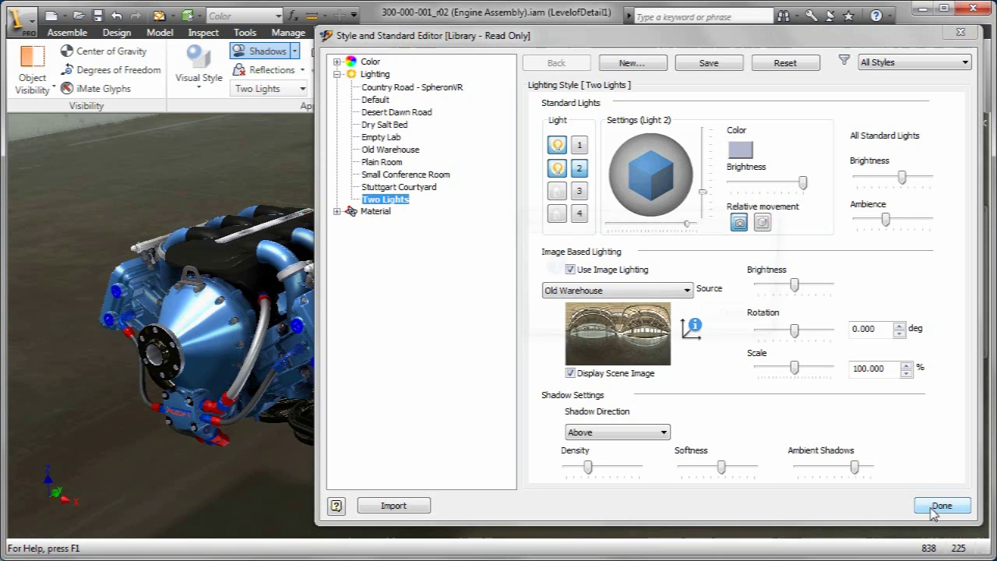
Save the lighting edits, pan the engine right, and orbit to show its right side.
left_click(585, 317)
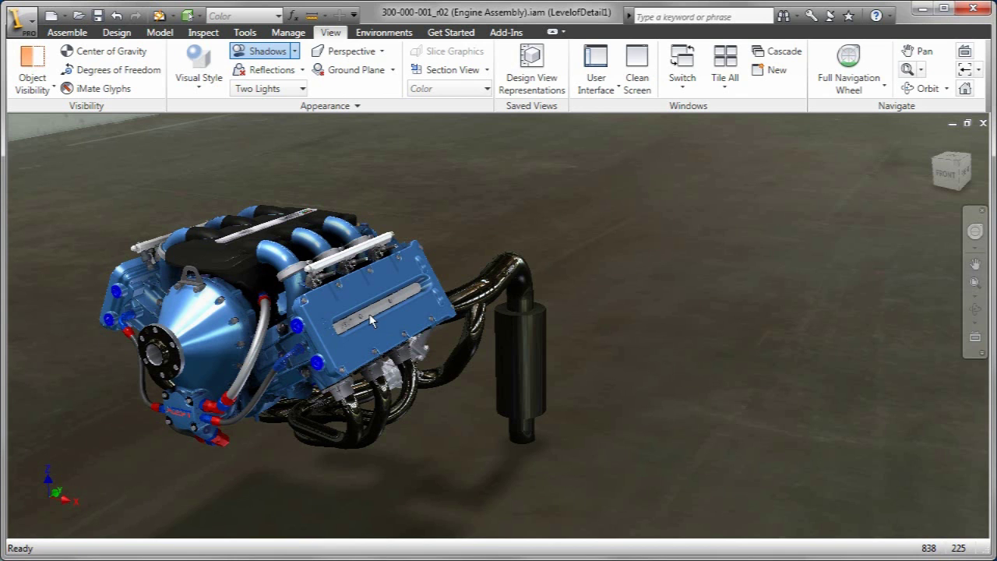
key("F2")
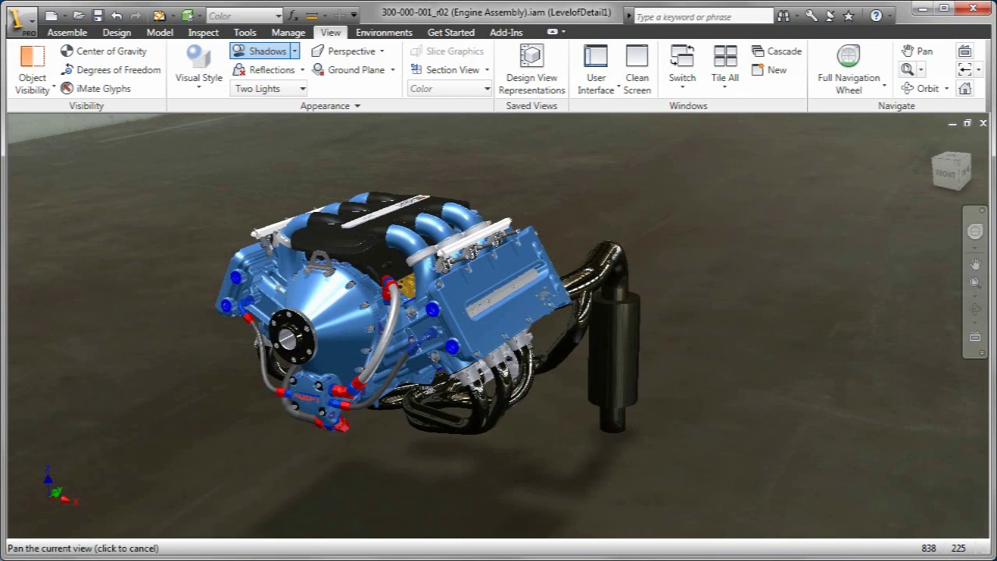
left_click_drag(474, 307, 587, 282)
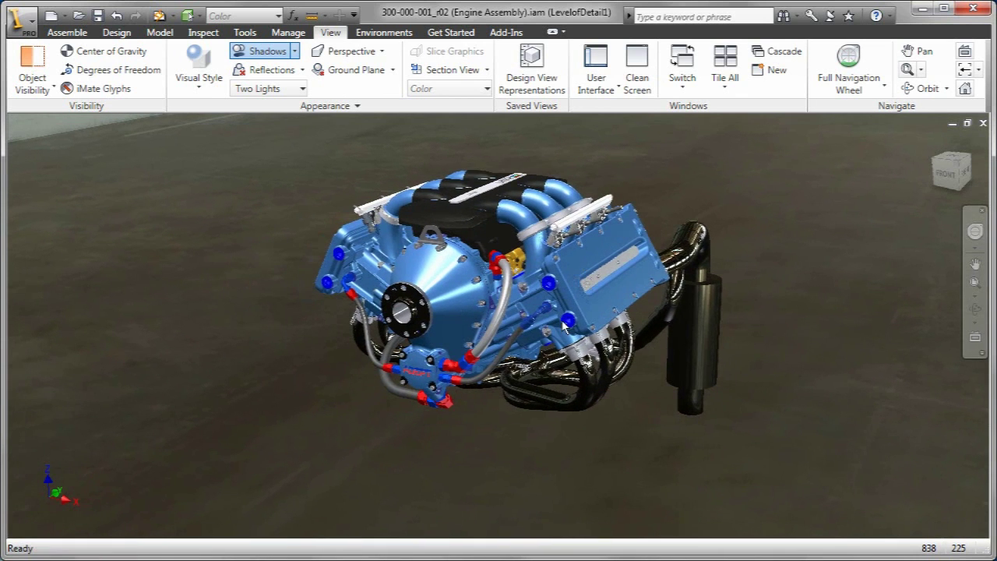
left_click_drag(563, 331, 660, 360)
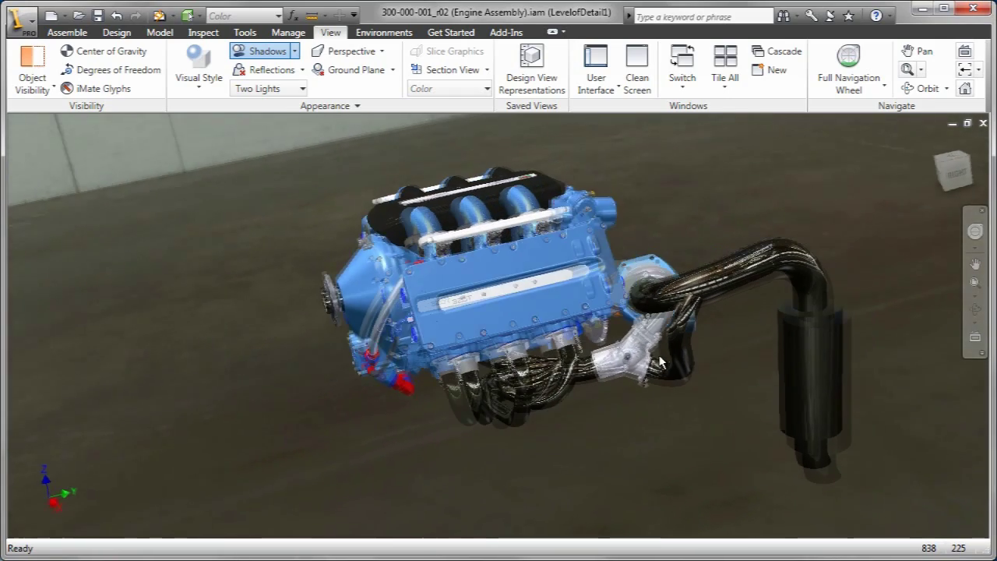